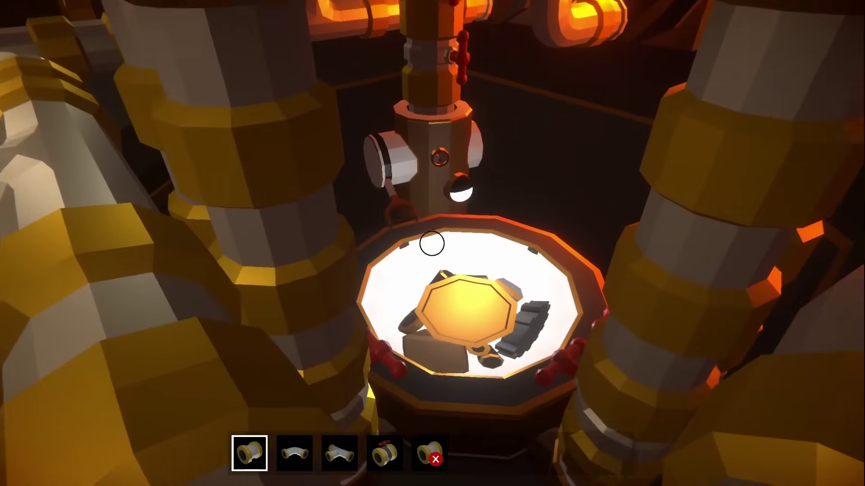
Step: Exit the glowing vessel close-up and walk forward toward the furnace
{"action": "key", "text": "q"}
{"action": "key", "text": "w"}
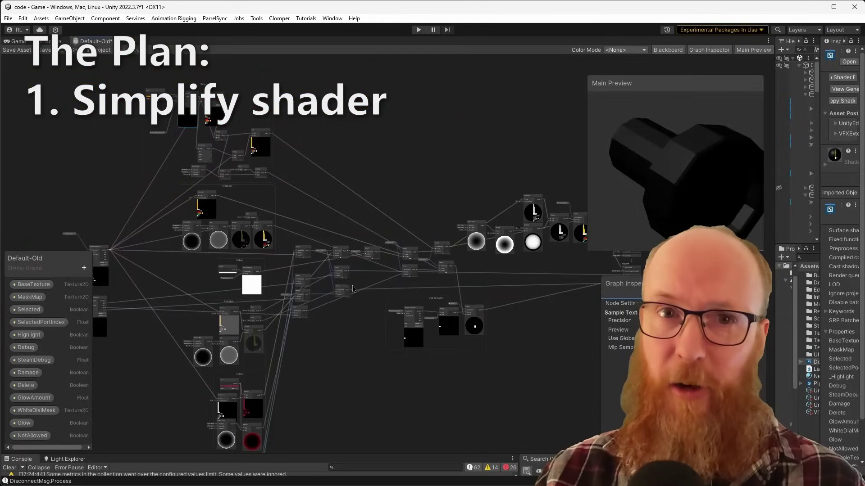
{"action": "scroll", "coordinate": [353, 278], "scroll_direction": "up", "scroll_amount": 10}
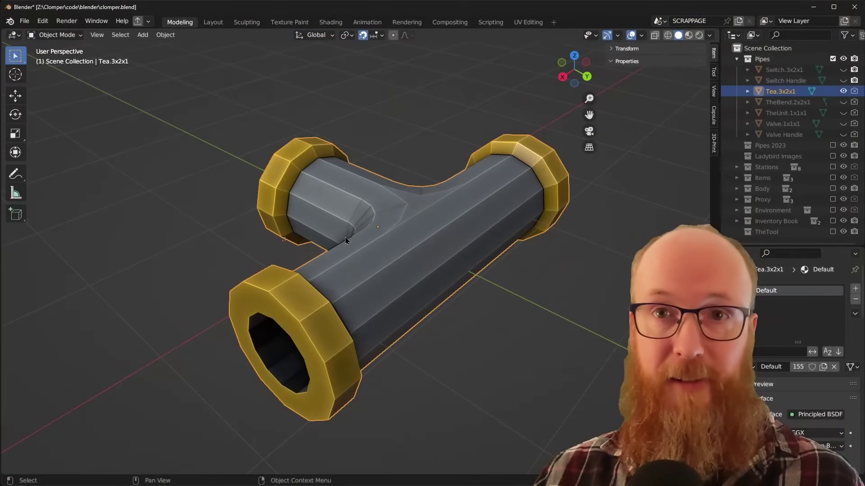
Step: Enter Edit Mode on Tea.3x2x1 and select all linked pipe-body faces, excluding the brass rings
{"action": "key", "text": "Tab"}
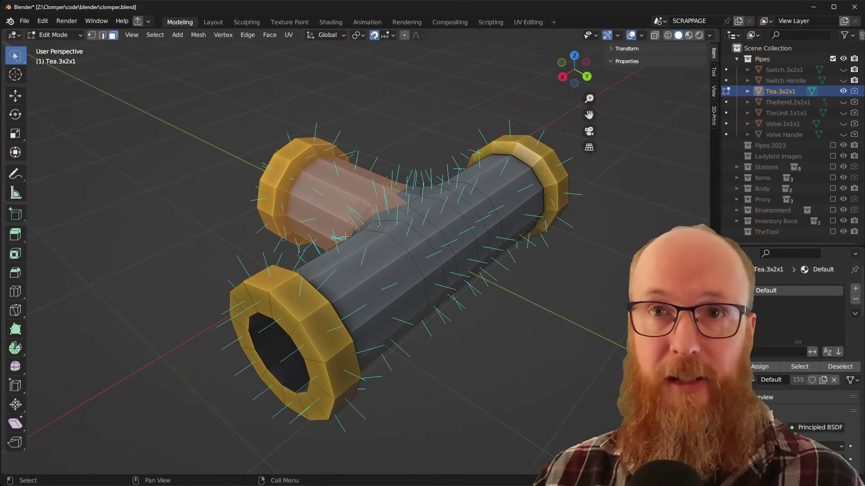
{"action": "key", "text": "ctrl+l"}
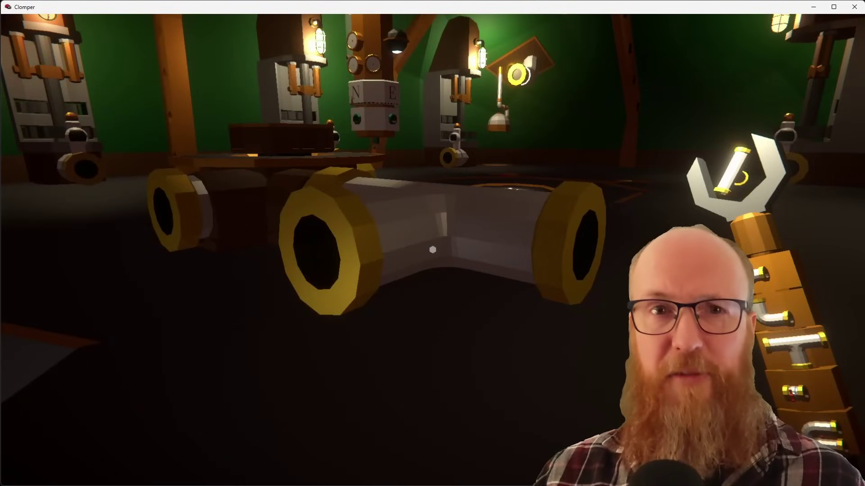
Step: Switch the wrench to the T-piece and walk up close to the placed T-pipe
{"action": "key", "text": "w"}
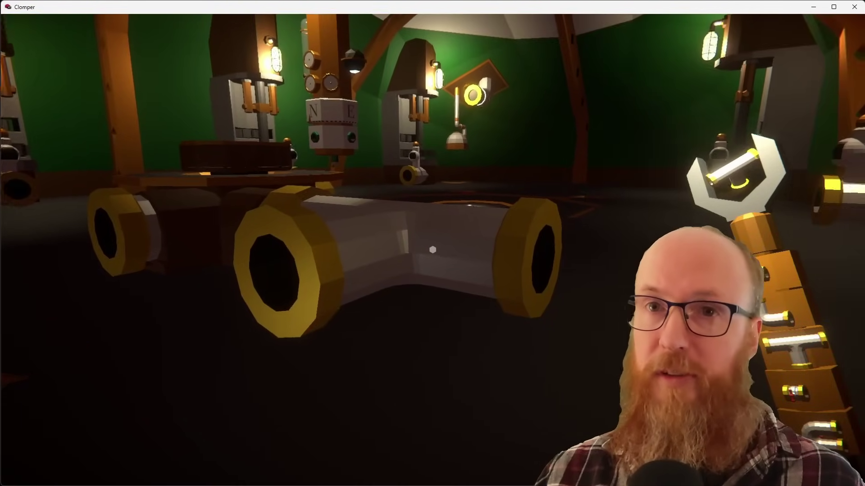
{"action": "scroll", "coordinate": [432, 250], "scroll_direction": "down", "scroll_amount": 1}
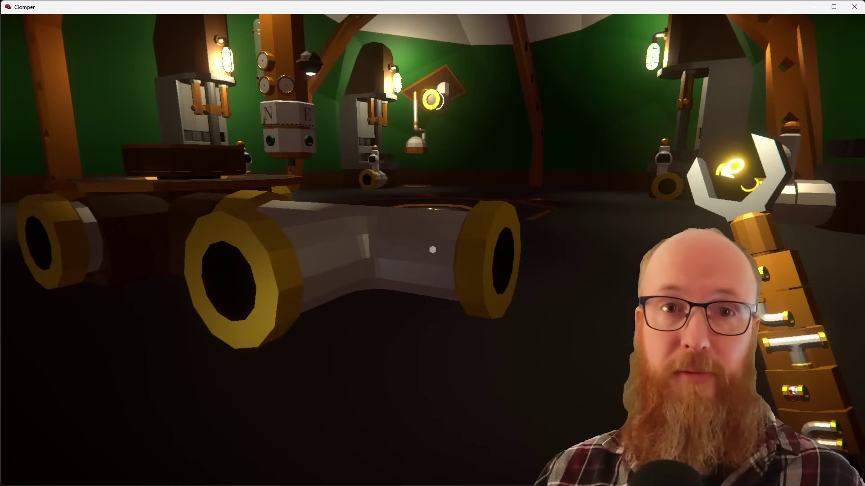
{"action": "key", "text": "w"}
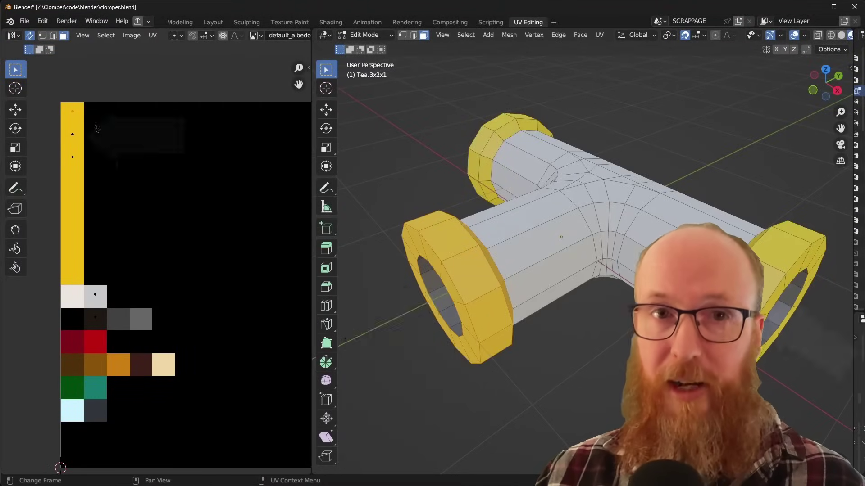
Step: Select the middle, then the bottom UV point on the palette's yellow strip
{"action": "left_click", "coordinate": [54, 134]}
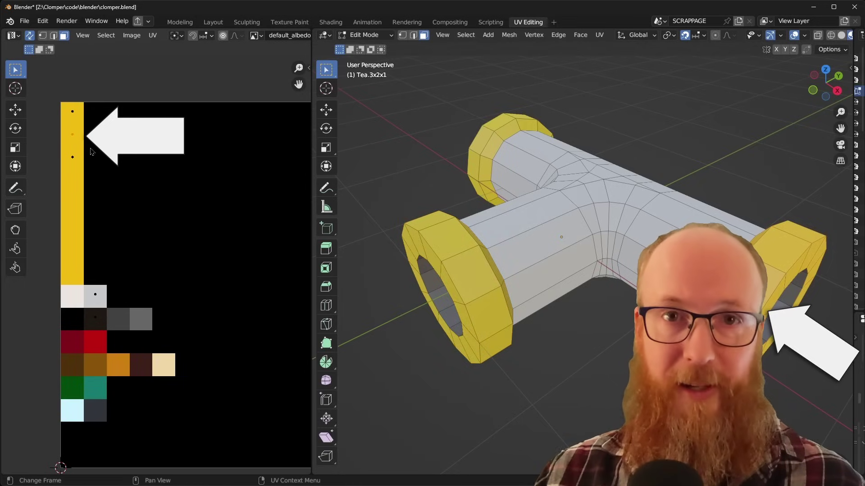
{"action": "left_click", "coordinate": [61, 167]}
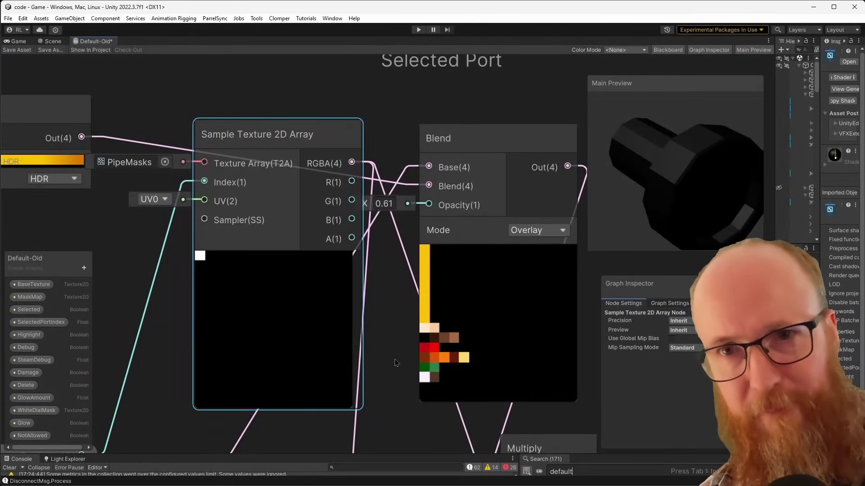
{"action": "scroll", "coordinate": [396, 363], "scroll_direction": "down", "scroll_amount": 10}
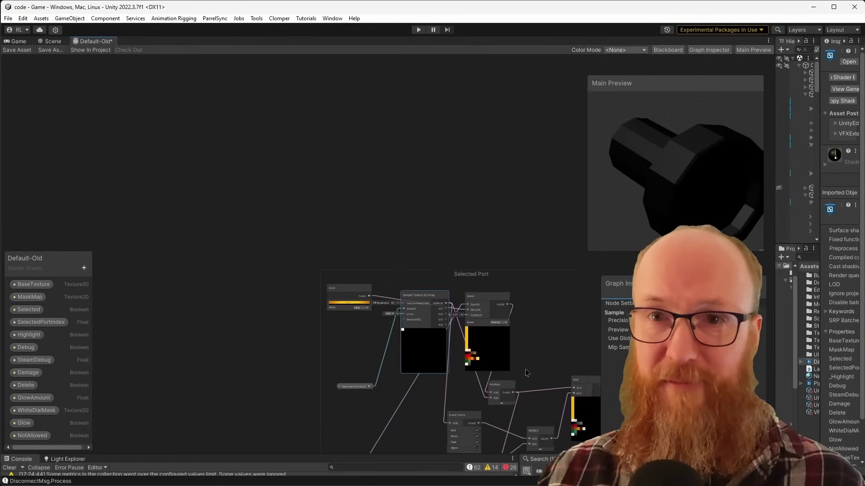
{"action": "middle_click_drag", "start_coordinate": [518, 366], "coordinate": [359, 210]}
{"action": "scroll", "coordinate": [359, 209], "scroll_direction": "down", "scroll_amount": 5}
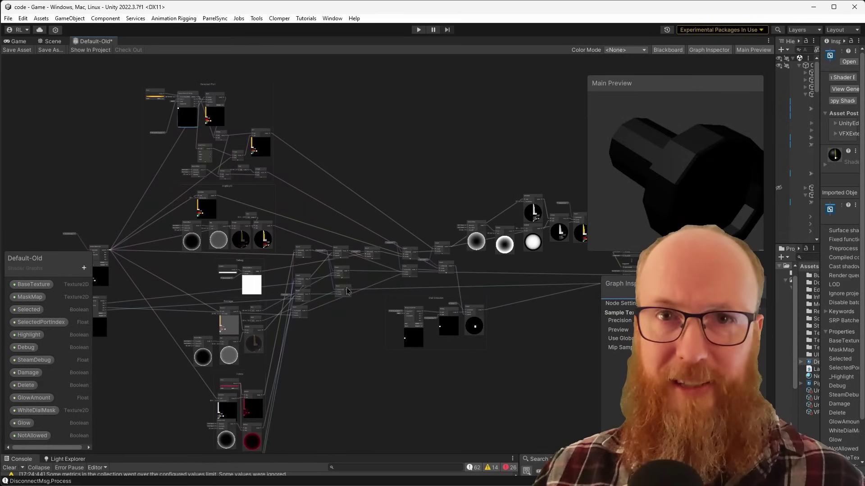
{"action": "scroll", "coordinate": [353, 277], "scroll_direction": "up", "scroll_amount": 12}
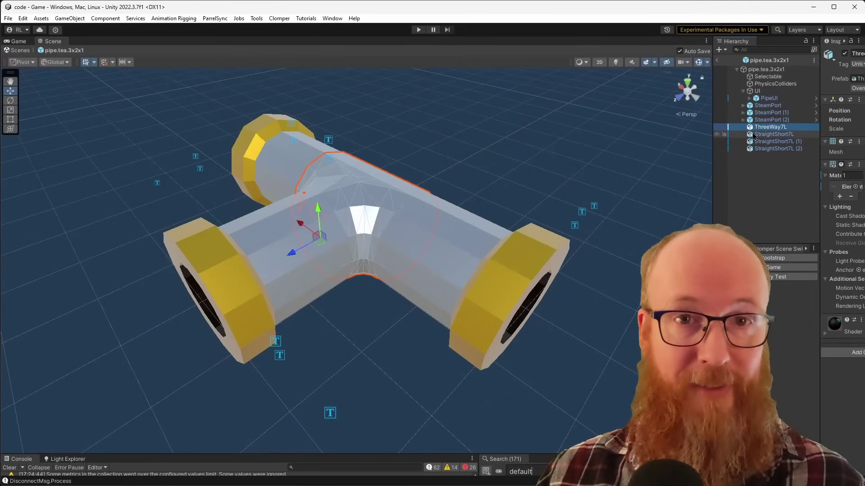
Step: Inspect the three StraightShort7L pieces, then the SteamPort and its collider box
{"action": "left_click", "coordinate": [761, 134]}
{"action": "left_click", "coordinate": [769, 141]}
{"action": "left_click", "coordinate": [775, 148]}
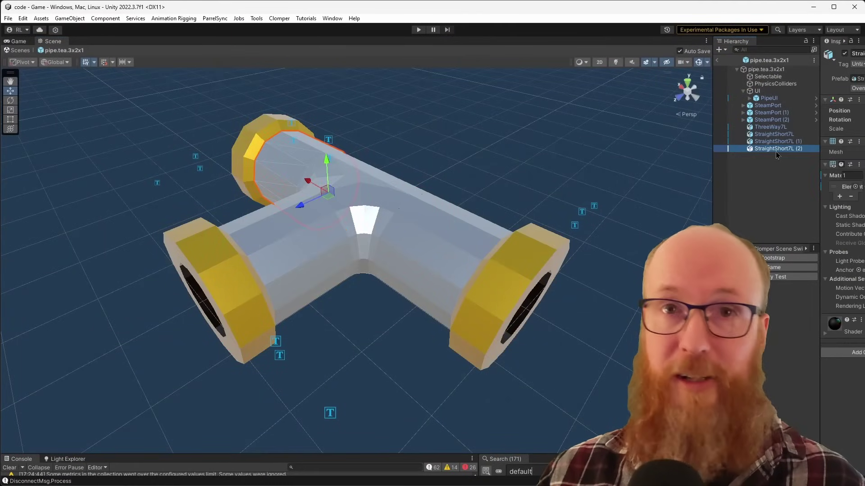
{"action": "left_click", "coordinate": [765, 107]}
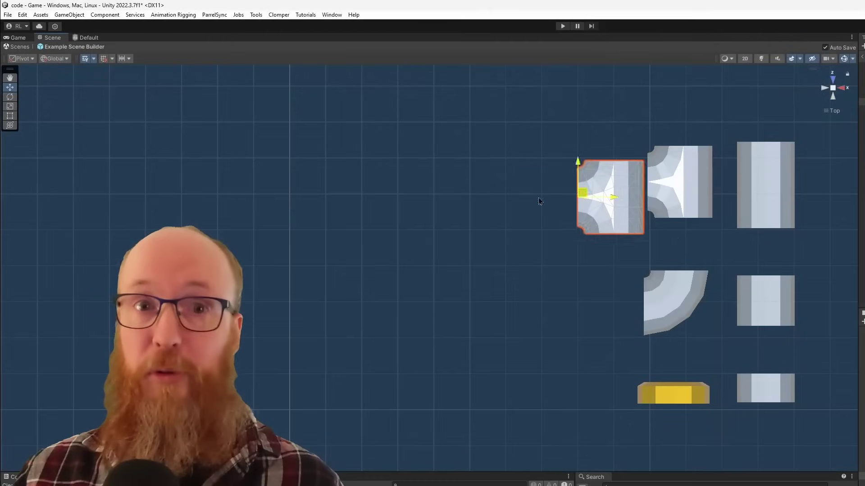
Step: Snap a curved piece and yellow coupling onto the T, then add straight and coupling pieces
{"action": "left_click", "coordinate": [682, 299]}
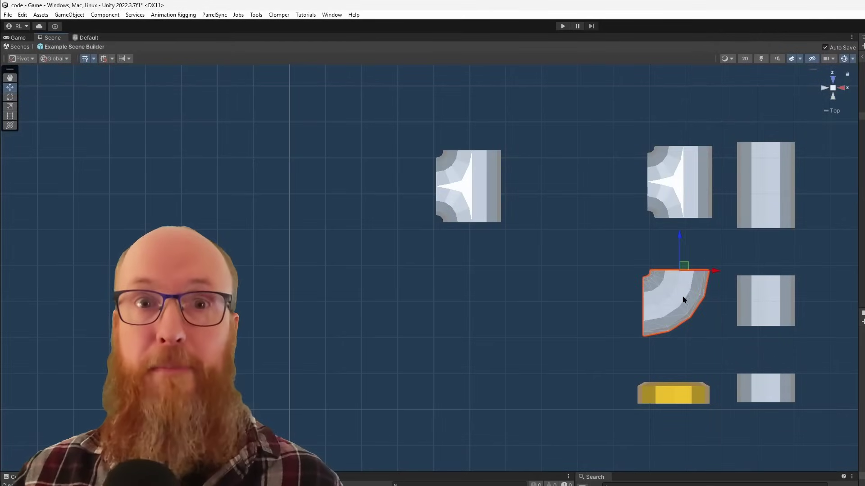
{"action": "left_click", "coordinate": [674, 393]}
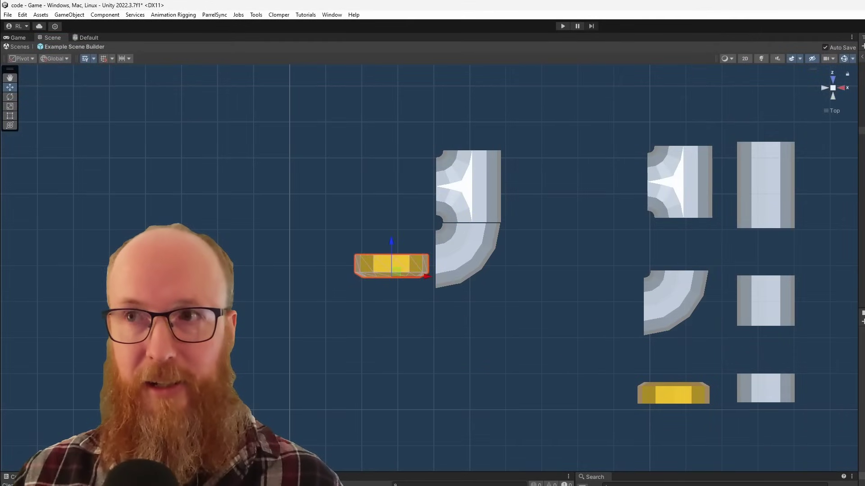
{"action": "left_click", "coordinate": [766, 184]}
{"action": "left_click", "coordinate": [444, 108]}
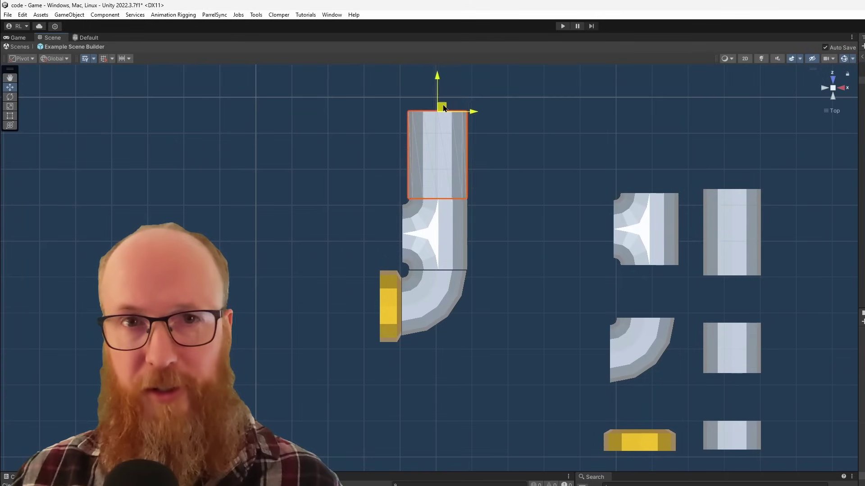
{"action": "left_click", "coordinate": [732, 348]}
{"action": "left_click", "coordinate": [639, 440]}
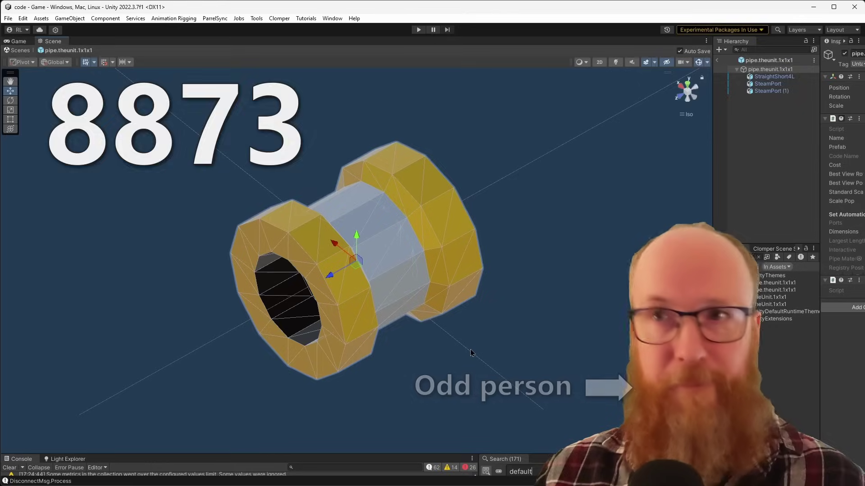
Step: Inspect StraightShort4L and SteamPort (1) in pipe.theunit.1x1x1, then clear the selection
{"action": "left_click", "coordinate": [774, 76]}
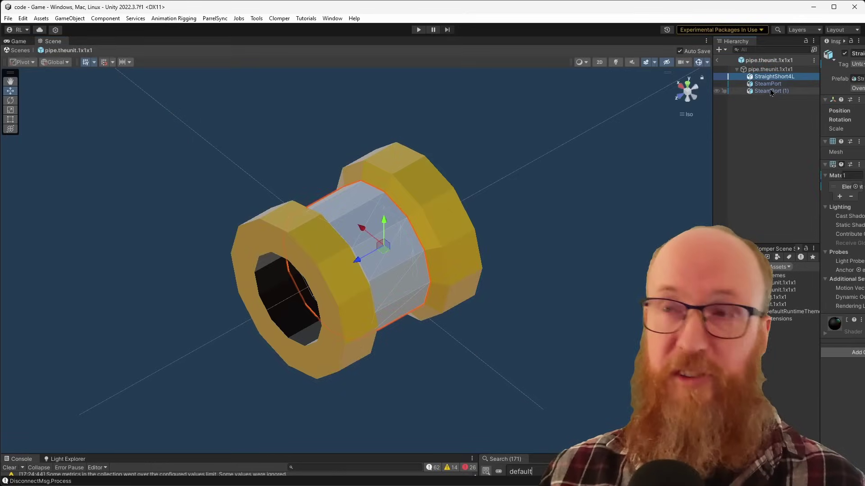
{"action": "left_click", "coordinate": [772, 91]}
{"action": "left_click", "coordinate": [776, 99]}
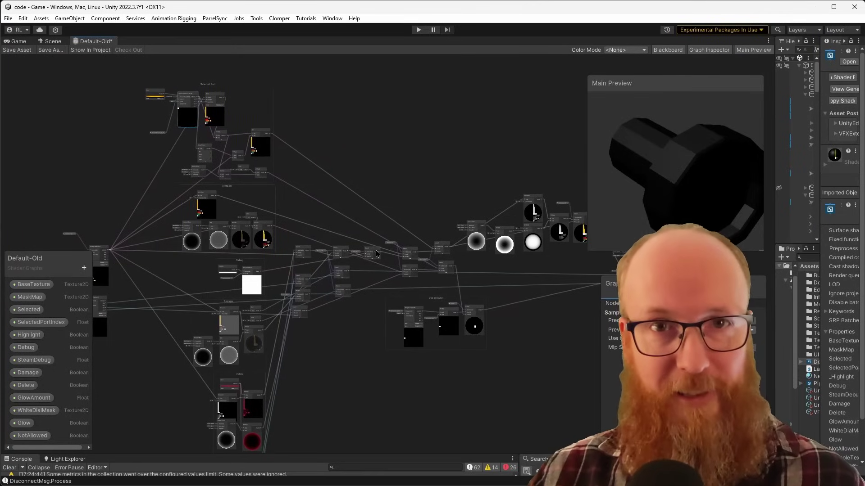
Step: Scroll up over the sprawling Default-Old shader graph
{"action": "scroll", "coordinate": [349, 288], "scroll_direction": "up", "scroll_amount": 6}
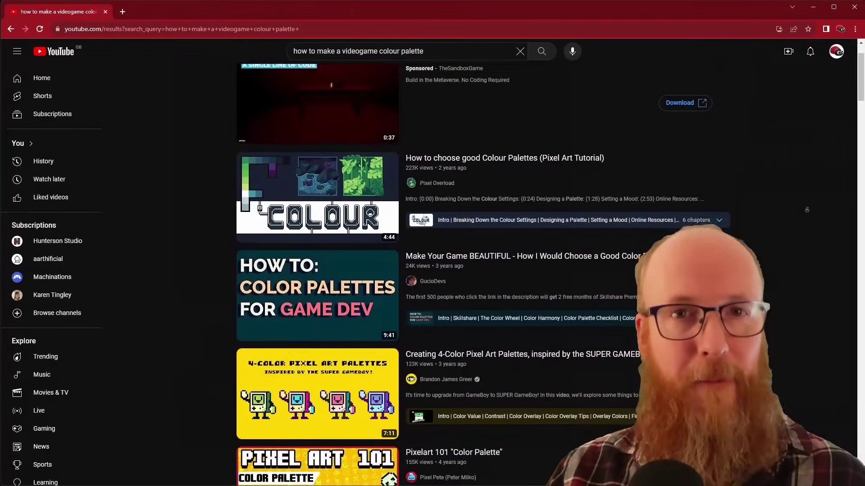
Step: Scroll down over the 16×16 default_albedo.png palette image
{"action": "scroll", "coordinate": [806, 209], "scroll_direction": "down", "scroll_amount": 5}
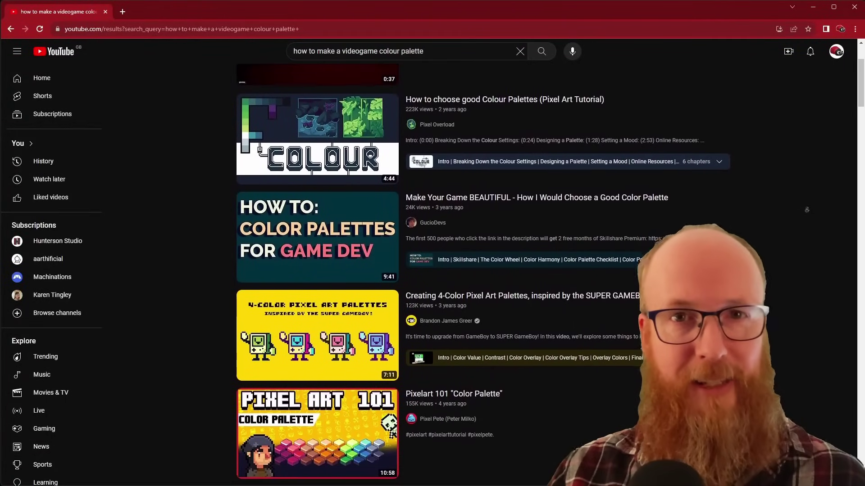
Step: Scroll the 'how to make a videogame colour palette' results down to the Shorts shelf
{"action": "scroll", "coordinate": [806, 210], "scroll_direction": "down", "scroll_amount": 2}
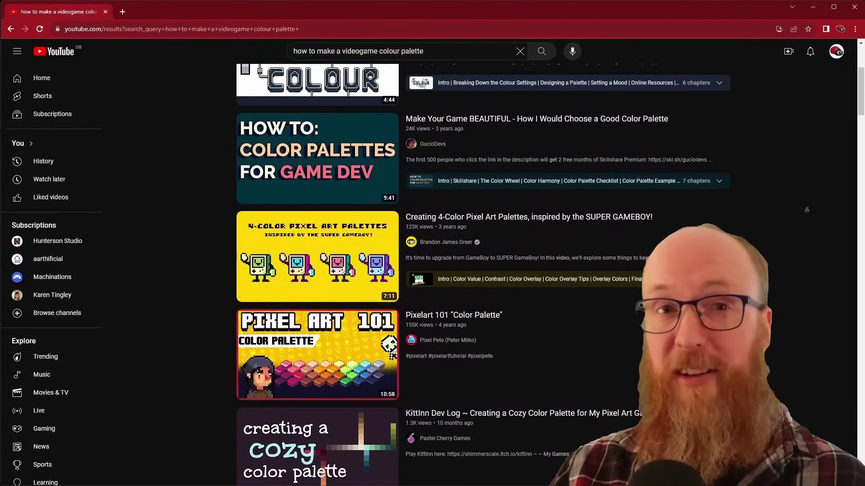
{"action": "scroll", "coordinate": [807, 209], "scroll_direction": "down", "scroll_amount": 2}
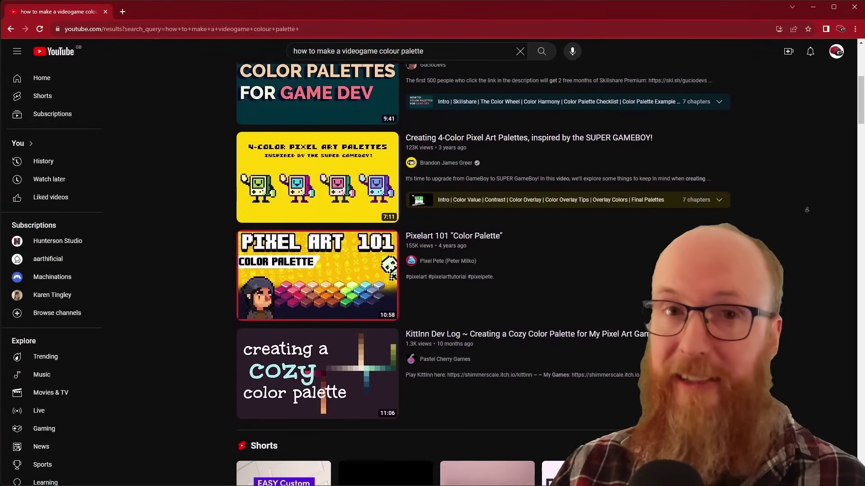
{"action": "scroll", "coordinate": [806, 209], "scroll_direction": "down", "scroll_amount": 2}
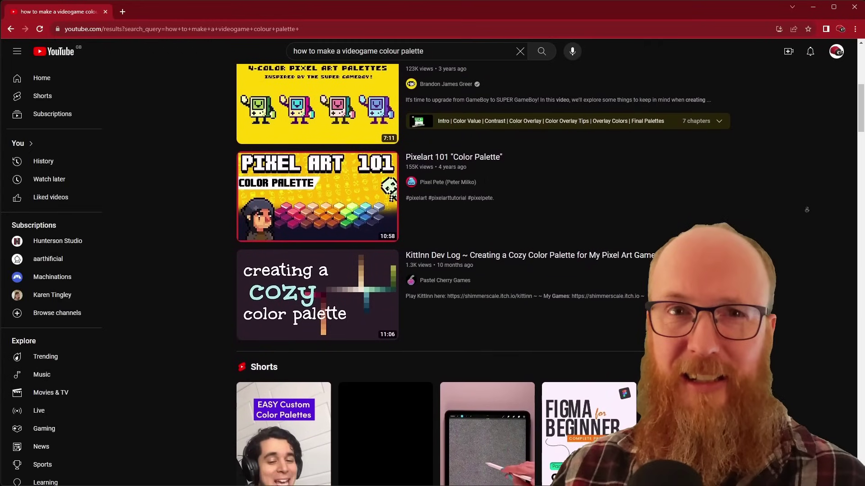
{"action": "scroll", "coordinate": [806, 209], "scroll_direction": "down", "scroll_amount": 2}
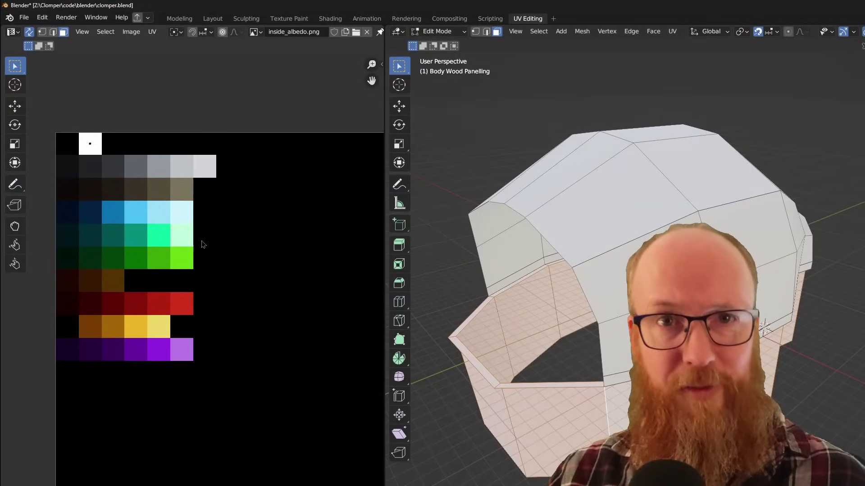
Step: Move the selected lower-band faces' UVs onto the dark green swatch, then deselect
{"action": "key", "text": "g"}
{"action": "left_click", "coordinate": [226, 262]}
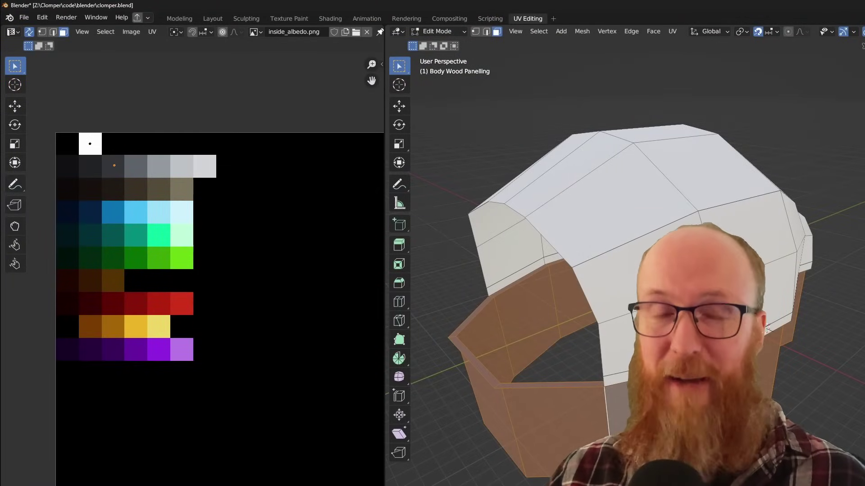
{"action": "key", "text": "alt+a"}
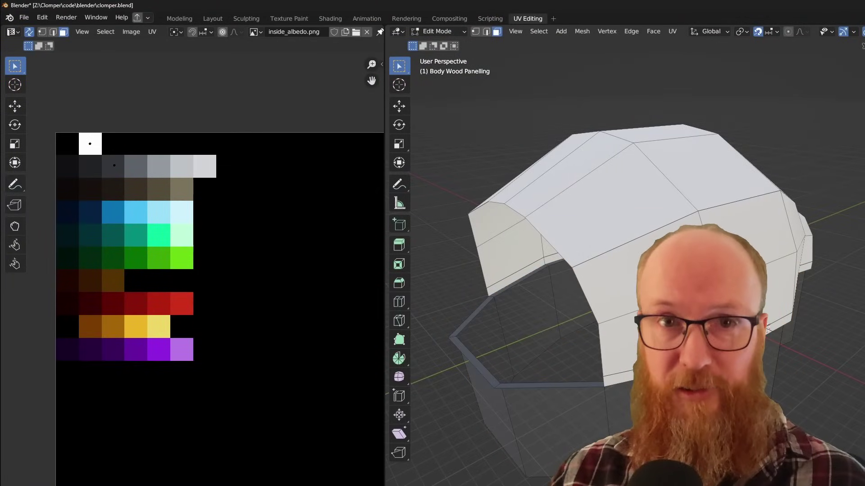
{"action": "middle_click_drag", "start_coordinate": [764, 327], "coordinate": [769, 364]}
{"action": "key", "text": "Home"}
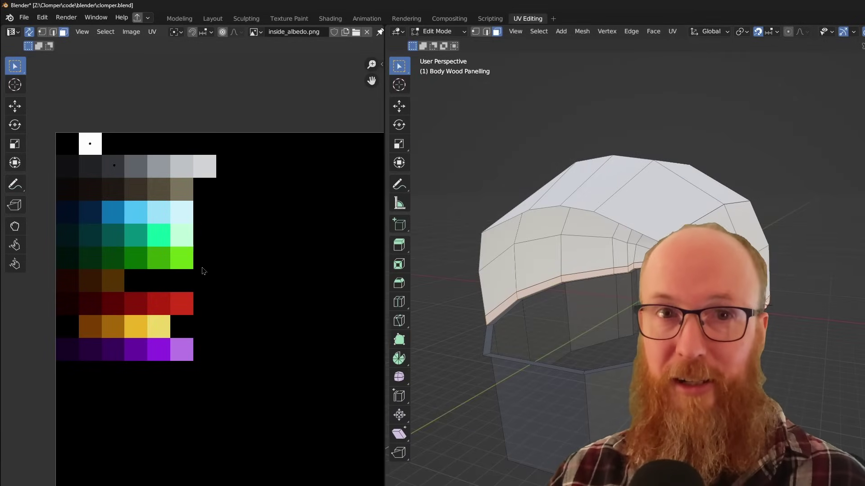
Step: Colour the strip brown by dropping its UVs on the brown palette cell
{"action": "key", "text": "g"}
{"action": "left_click", "coordinate": [200, 396]}
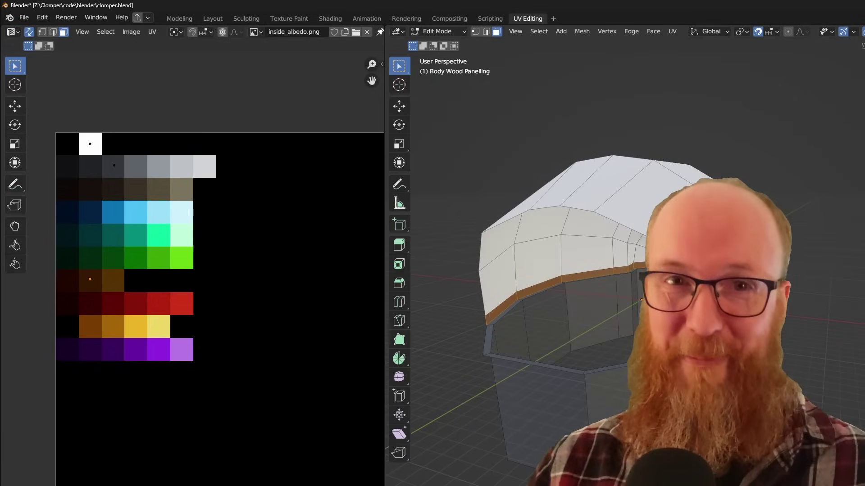
{"action": "middle_click_drag", "start_coordinate": [738, 311], "coordinate": [758, 298]}
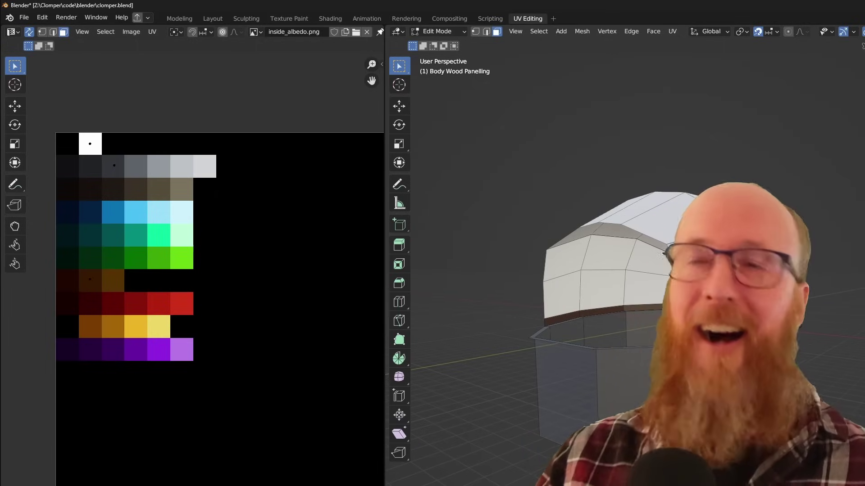
{"action": "middle_click_drag", "start_coordinate": [758, 298], "coordinate": [765, 298]}
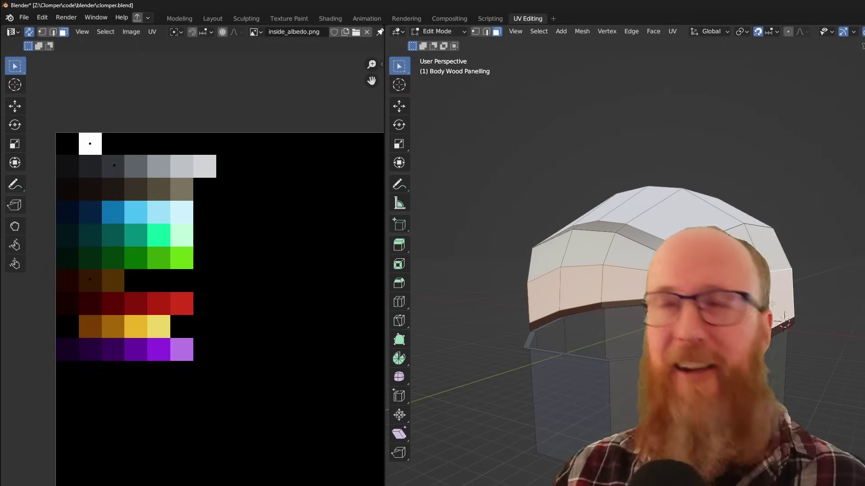
Step: On the Body Wallpaper object, remap the selected faces' UVs onto dark green and deselect
{"action": "left_click", "coordinate": [766, 298], "text": "shift"}
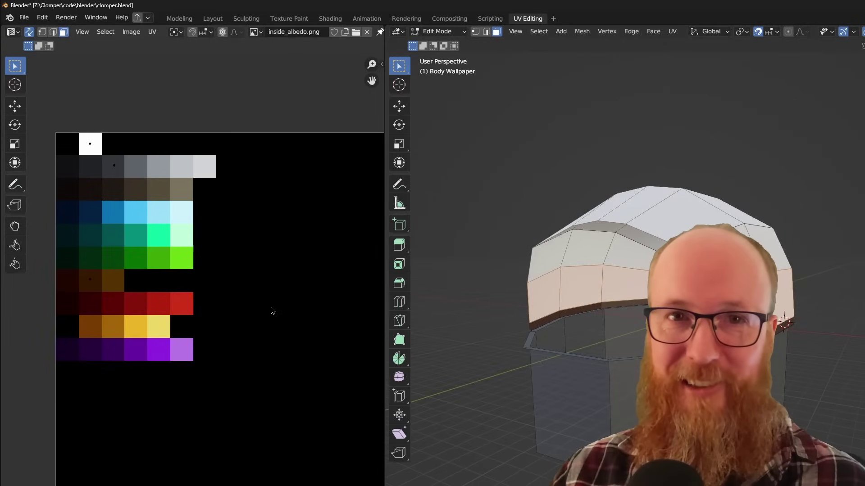
{"action": "key", "text": "g"}
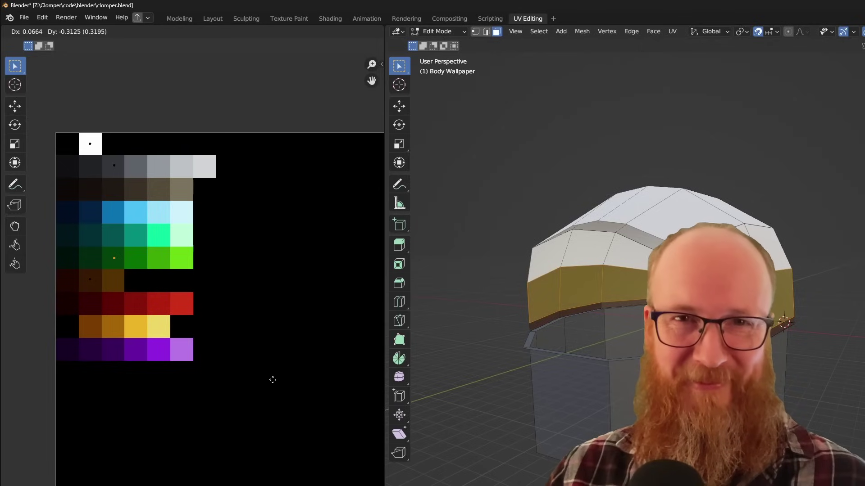
{"action": "left_click", "coordinate": [270, 384]}
{"action": "key", "text": "alt+a"}
Step: Select a strip of faces inside the dome up to the top
{"action": "middle_click_drag", "start_coordinate": [507, 377], "coordinate": [609, 317]}
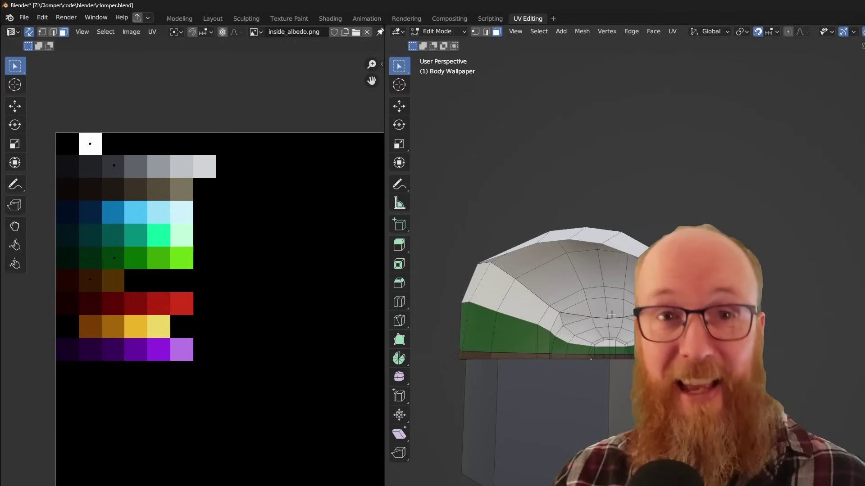
{"action": "left_click", "coordinate": [613, 300]}
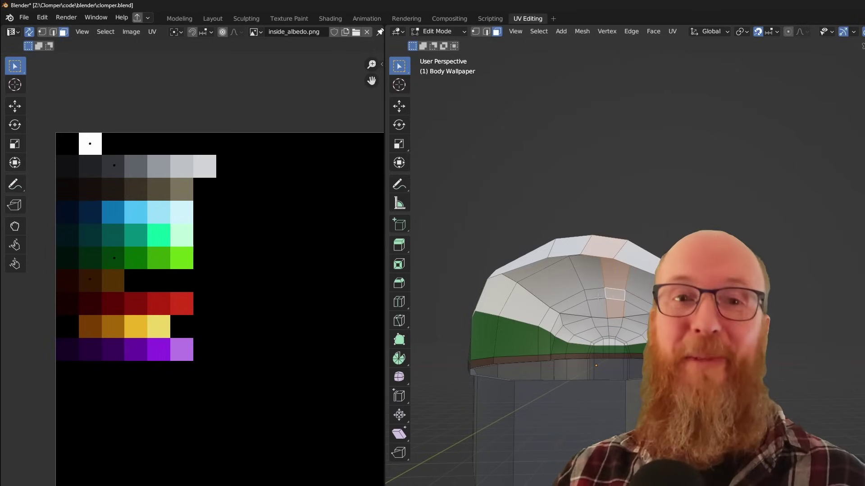
{"action": "left_click", "coordinate": [597, 298], "text": "alt"}
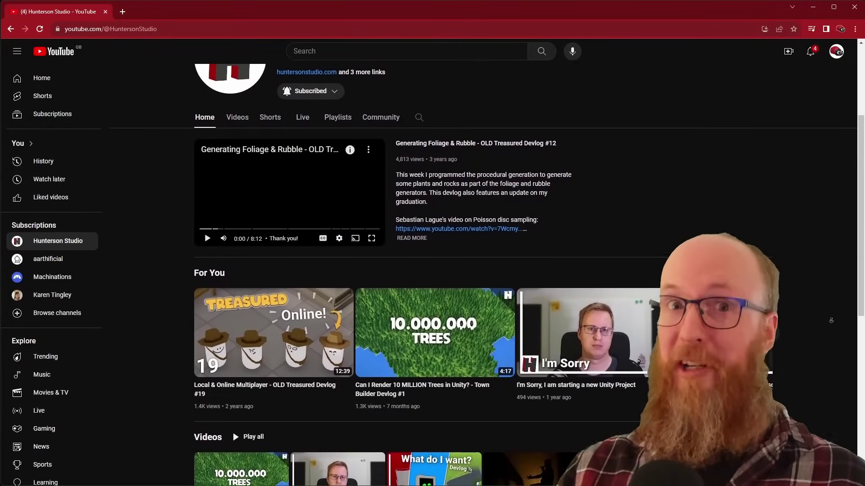
Step: Scroll the channel's Home tab down to the For You and Videos rows
{"action": "scroll", "coordinate": [830, 321], "scroll_direction": "down", "scroll_amount": 2}
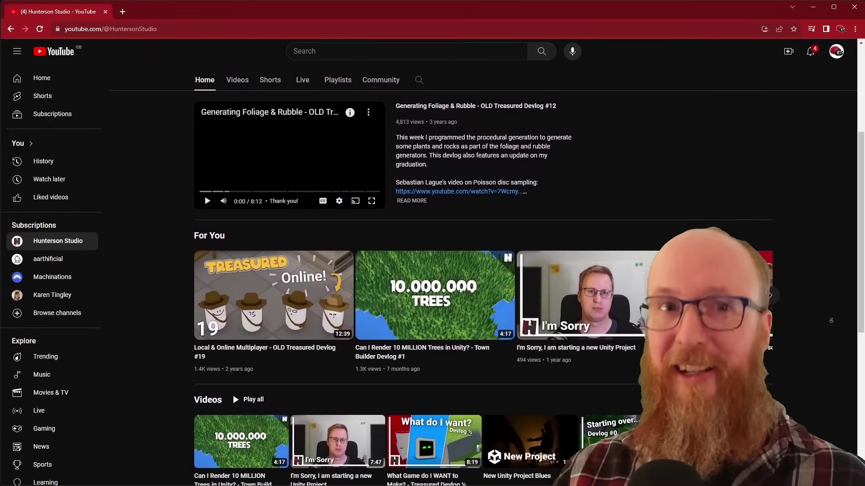
{"action": "scroll", "coordinate": [831, 320], "scroll_direction": "down", "scroll_amount": 2}
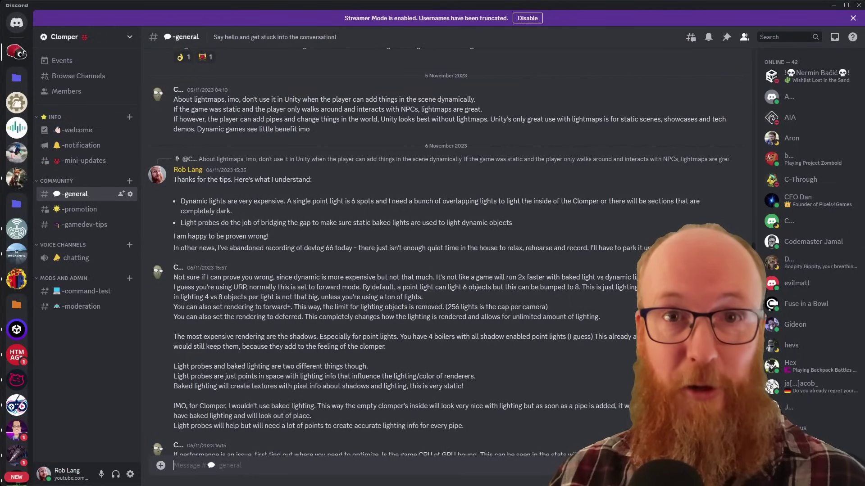
Step: Scroll through the #general discussion on lightmaps, light probes and dynamic lights
{"action": "scroll", "coordinate": [583, 345], "scroll_direction": "down", "scroll_amount": 3}
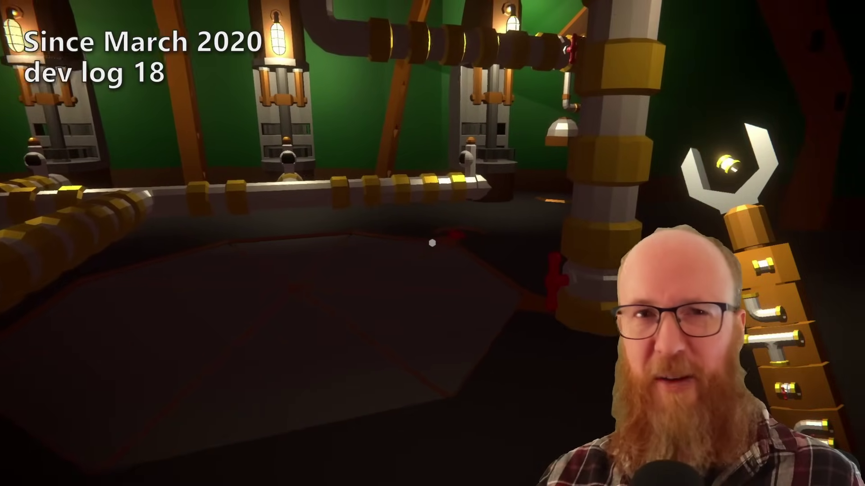
Step: Walk up to the floor panel and look down into the pit
{"action": "left_click", "coordinate": [432, 243]}
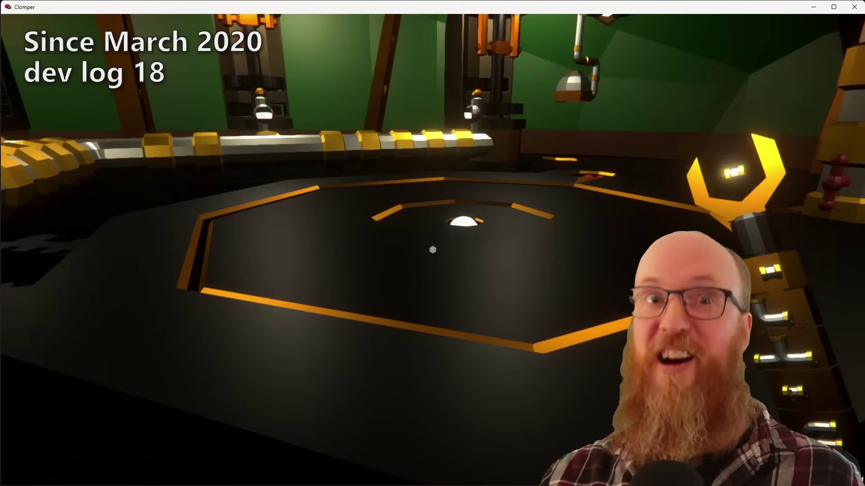
{"action": "key", "text": "w"}
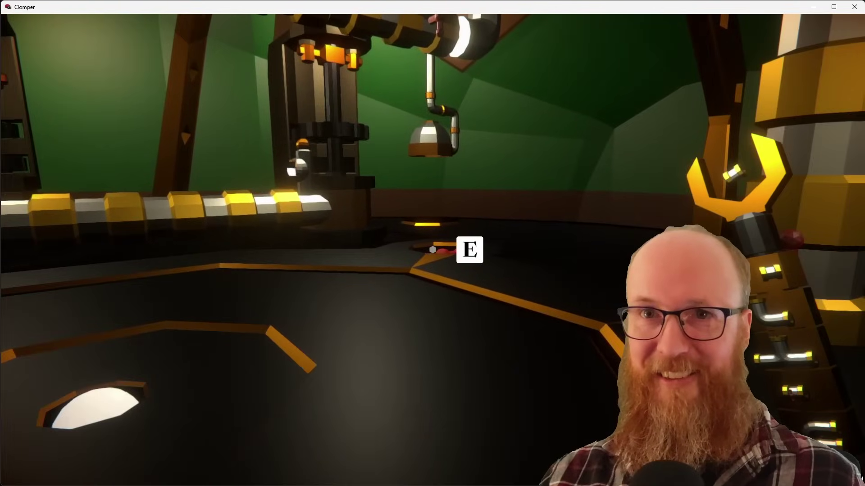
{"action": "key", "text": "w"}
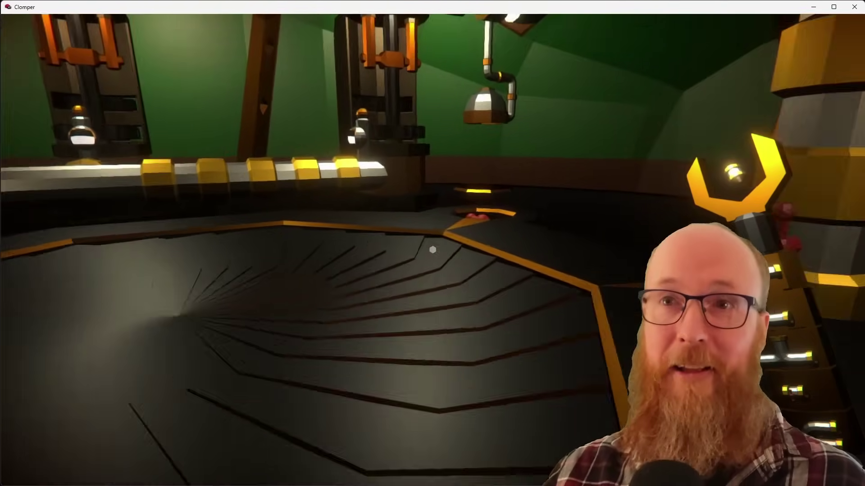
Step: Open the iris door with E and move in to inspect its spiral blades
{"action": "key", "text": "e"}
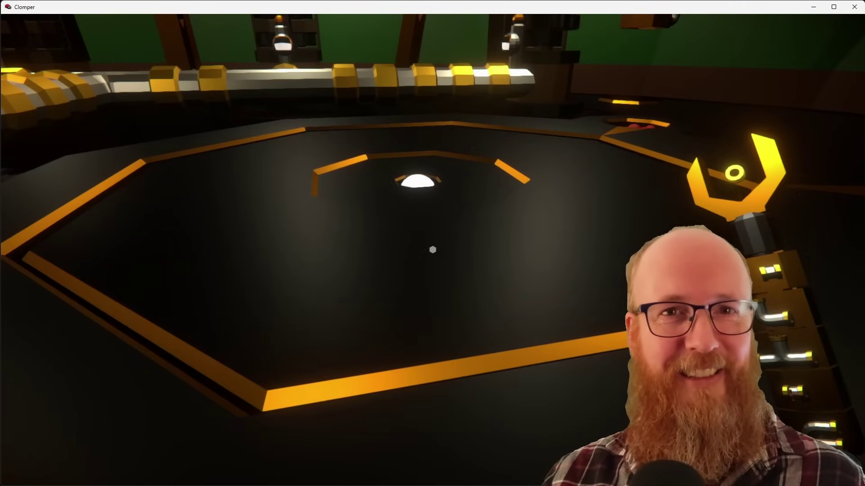
{"action": "key", "text": "w"}
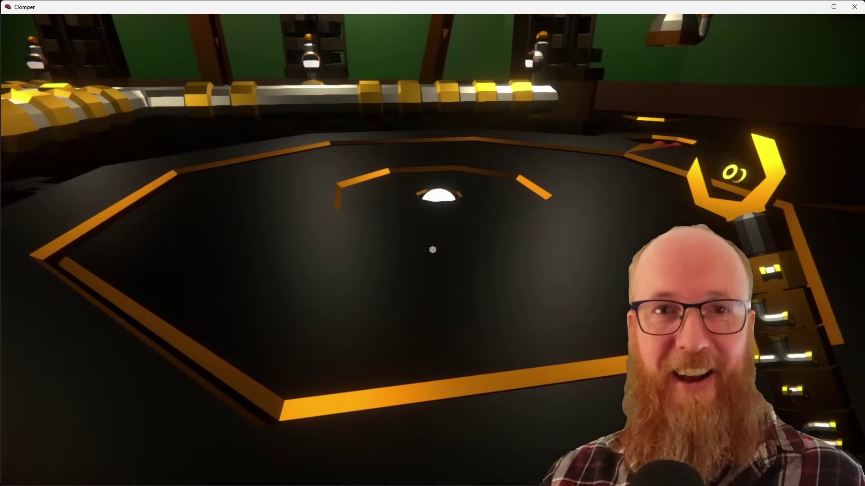
{"action": "key", "text": "s"}
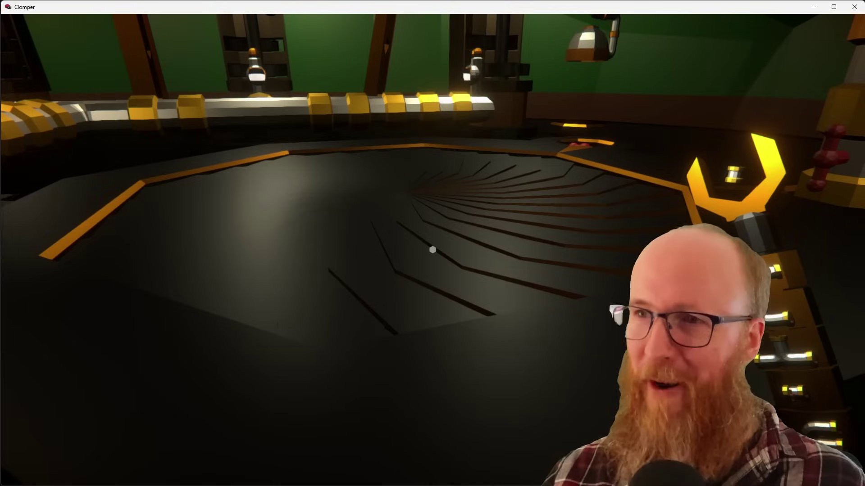
{"action": "key", "text": "w"}
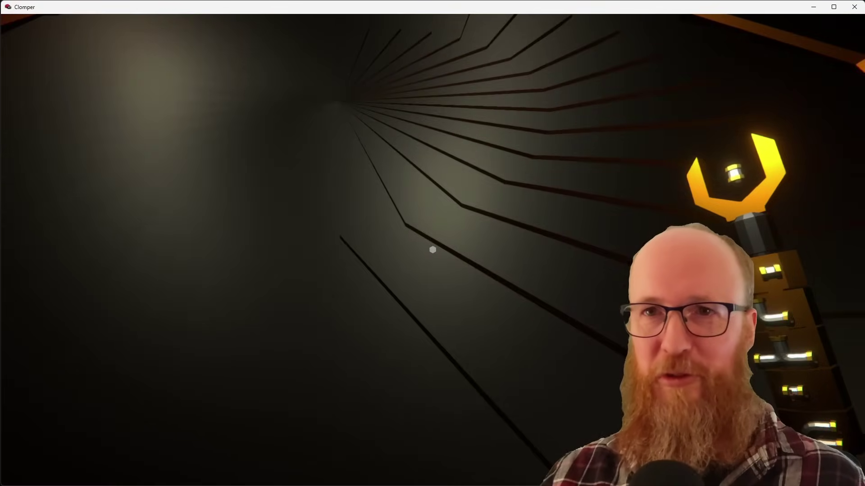
{"action": "key", "text": "w"}
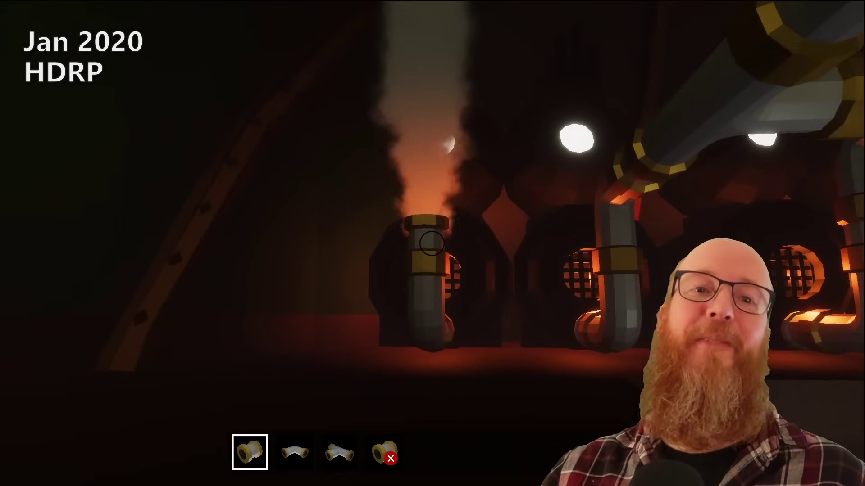
Step: Scroll through the boiler footage comparing the Jan 2020 HDRP and Oct 2023 URP lighting
{"action": "scroll", "coordinate": [431, 243], "scroll_direction": "down", "scroll_amount": 1}
{"action": "scroll", "coordinate": [431, 244], "scroll_direction": "up", "scroll_amount": 2}
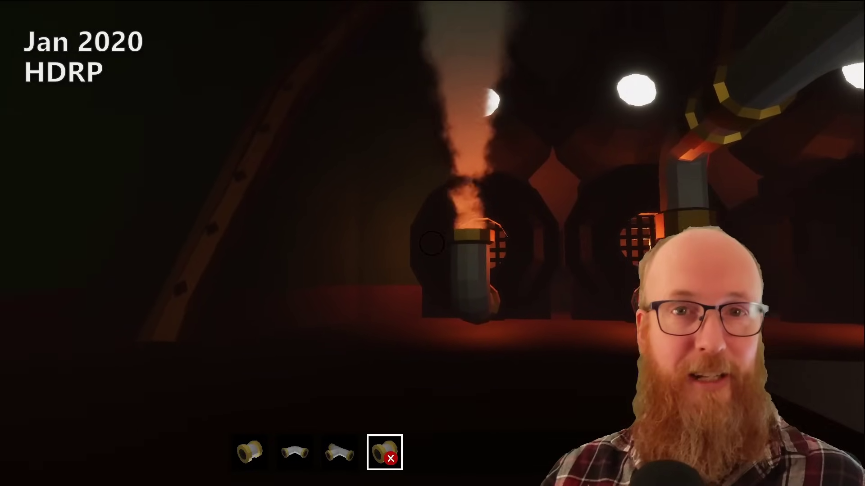
{"action": "scroll", "coordinate": [431, 243], "scroll_direction": "down", "scroll_amount": 2}
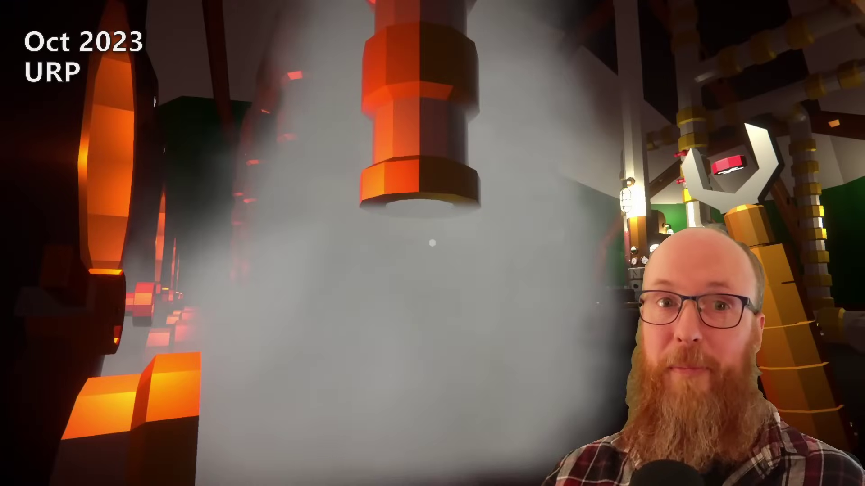